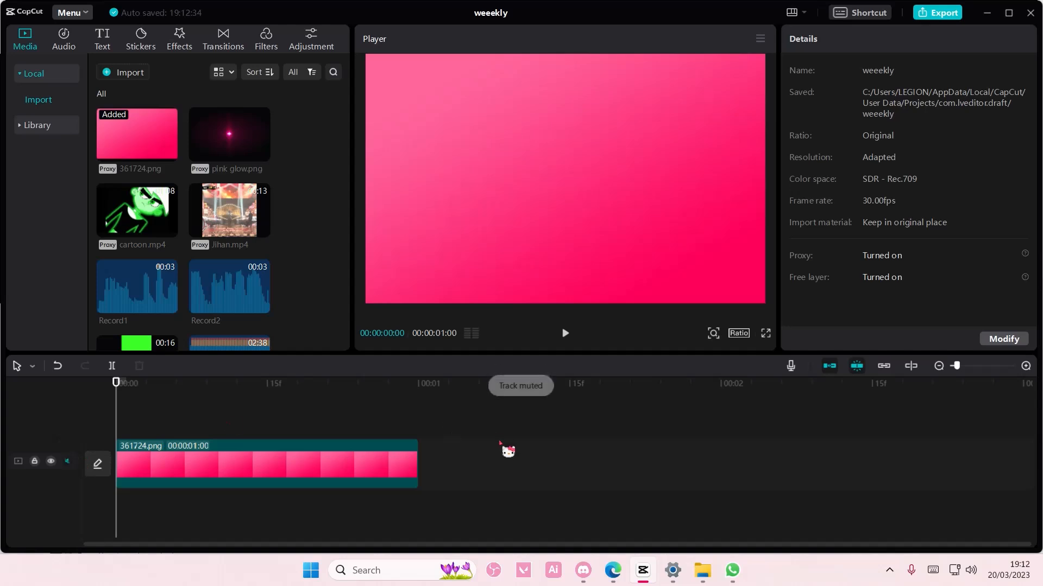
- Extend the pink 361724.png clip to 00:00:01:28 and apply a heart-shaped mask to it
{"action": "left_click_drag", "start_coordinate": [416, 459], "coordinate": [701, 460]}
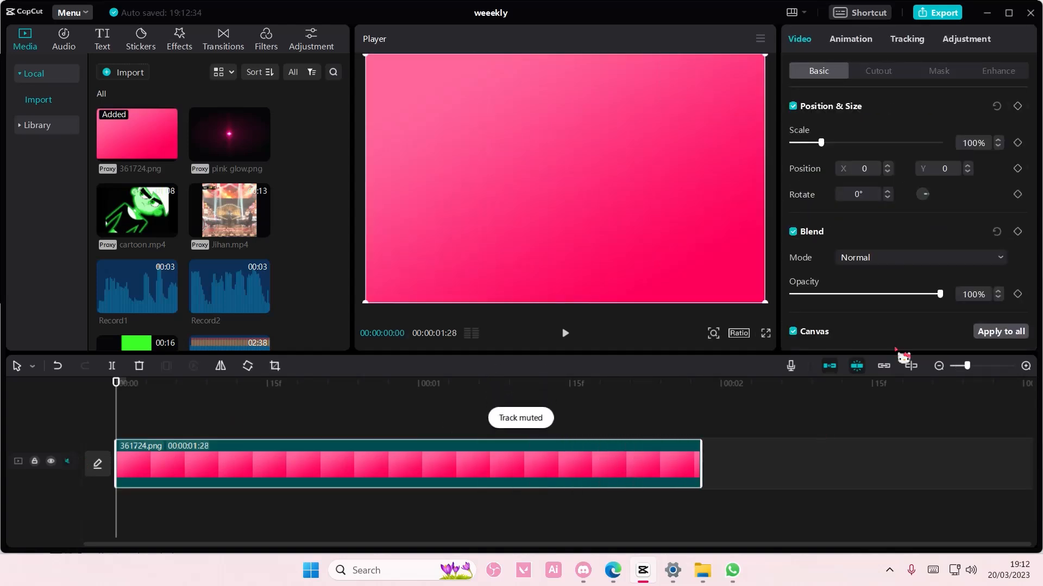
{"action": "left_click", "coordinate": [939, 366]}
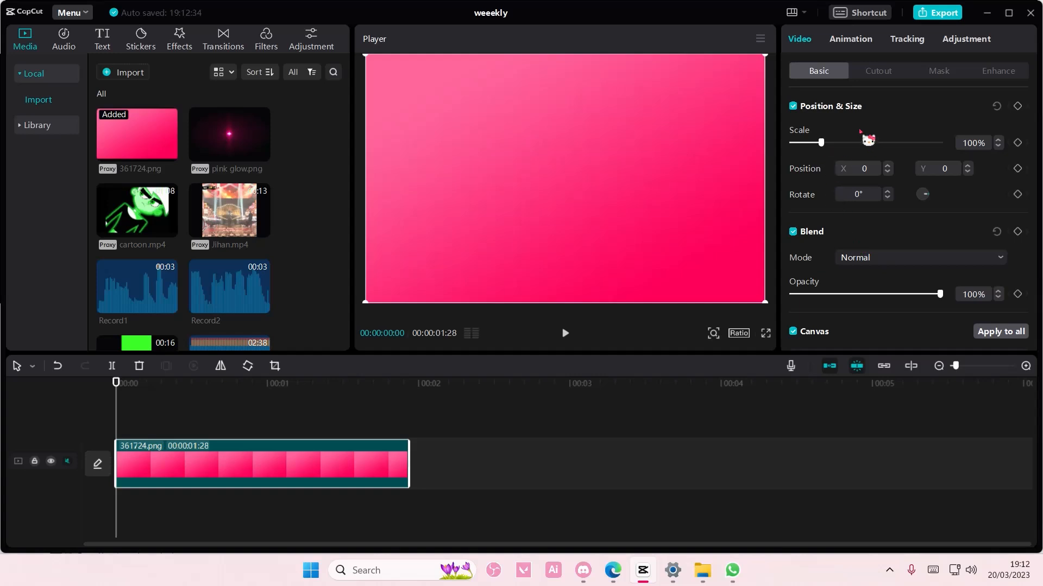
{"action": "left_click", "coordinate": [935, 78]}
{"action": "left_click", "coordinate": [876, 207]}
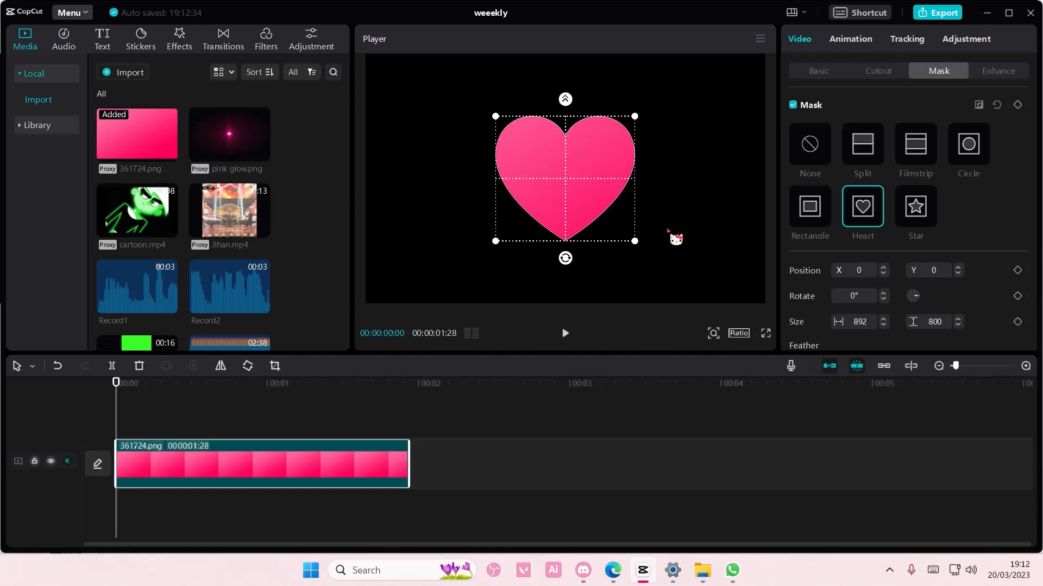
- Feather the edges of the clip's heart mask slightly and return the playhead to the start of the timeline
{"action": "left_click", "coordinate": [535, 384]}
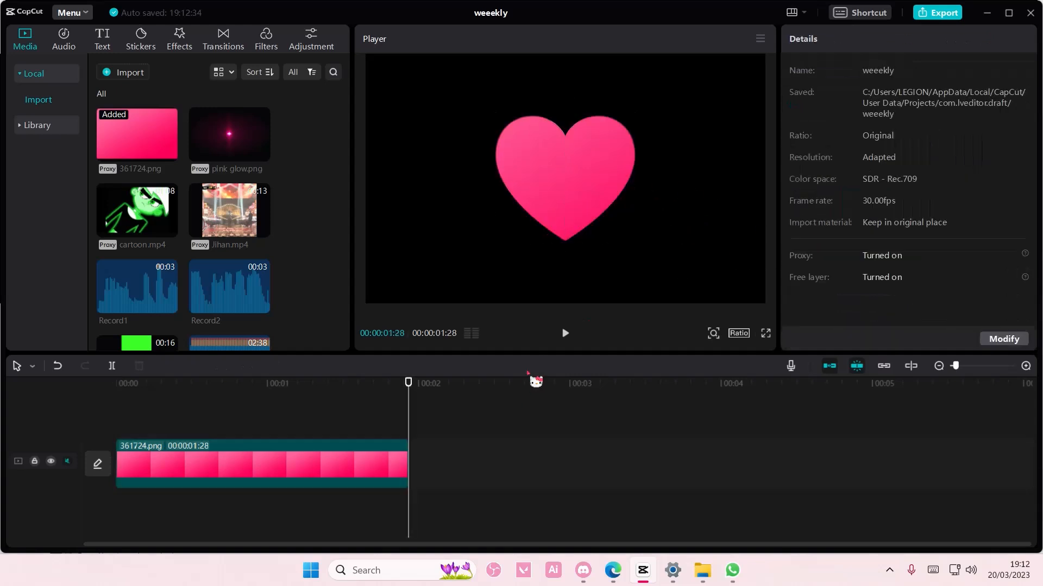
{"action": "left_click", "coordinate": [384, 443]}
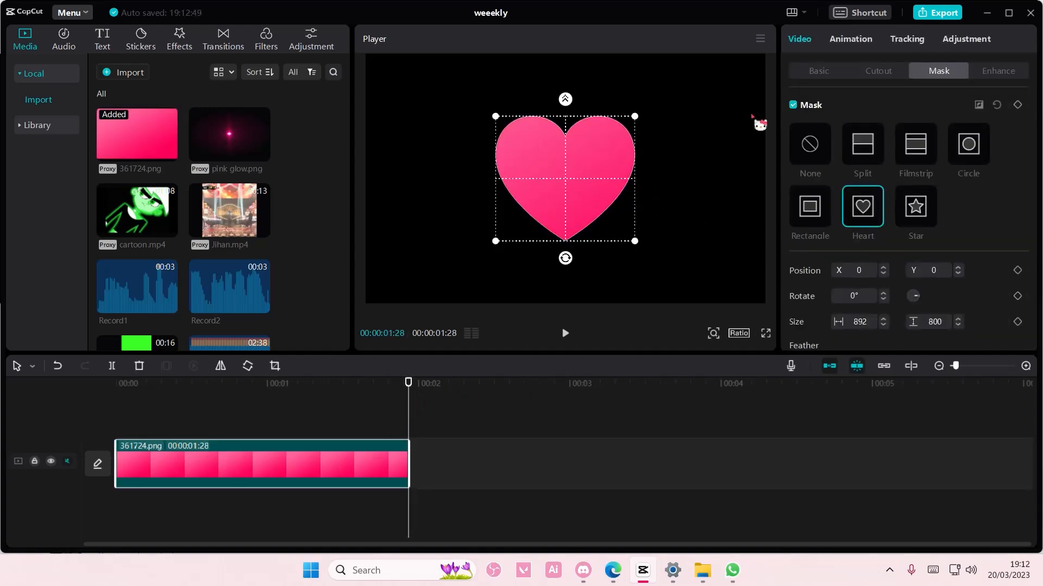
{"action": "left_click_drag", "start_coordinate": [576, 112], "coordinate": [576, 109]}
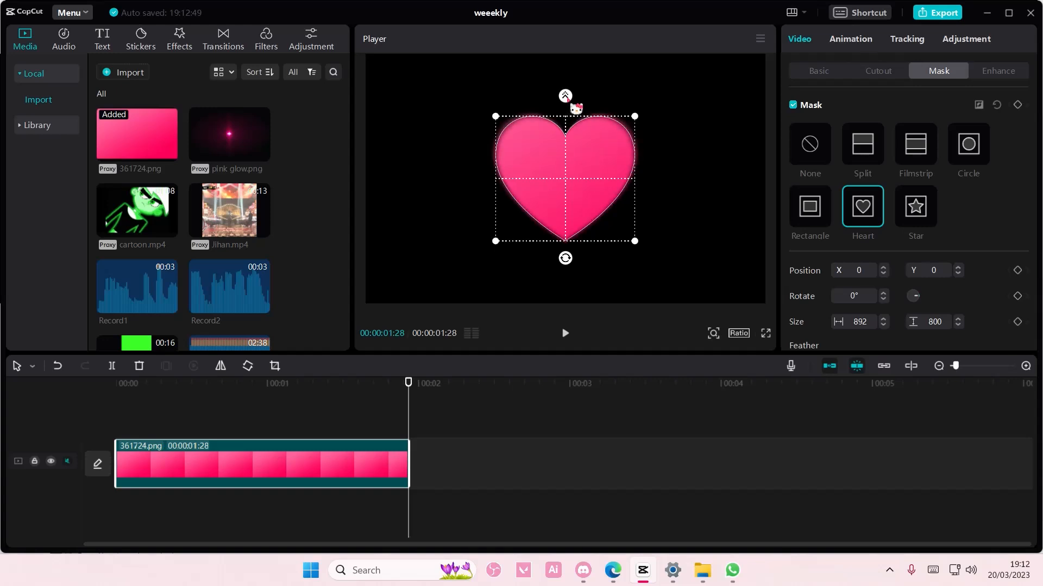
{"action": "left_click", "coordinate": [388, 403]}
{"action": "left_click_drag", "start_coordinate": [407, 394], "coordinate": [56, 396]}
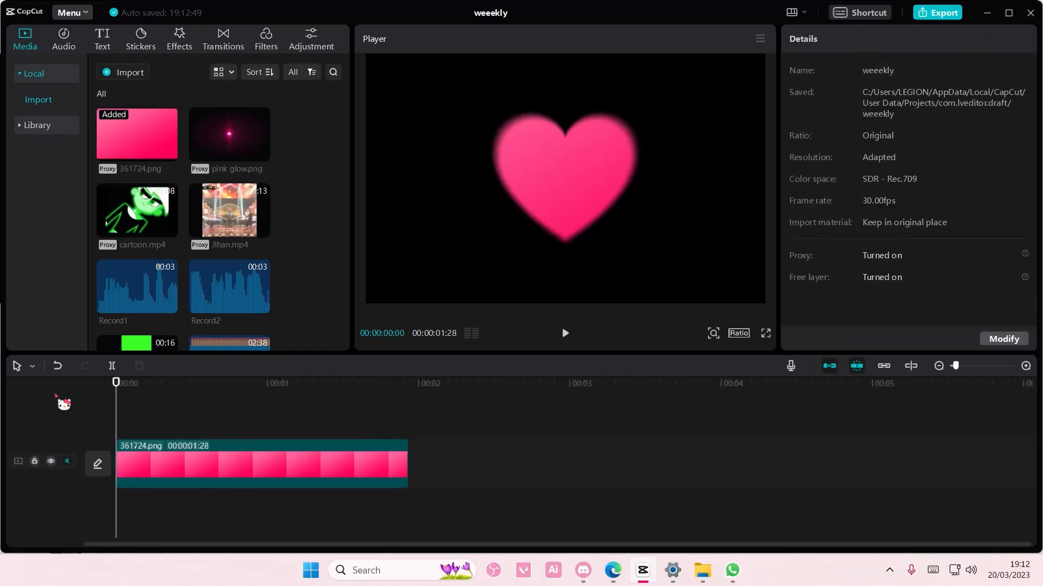
{"action": "left_click", "coordinate": [263, 157]}
{"action": "left_click_drag", "start_coordinate": [194, 458], "coordinate": [194, 441]}
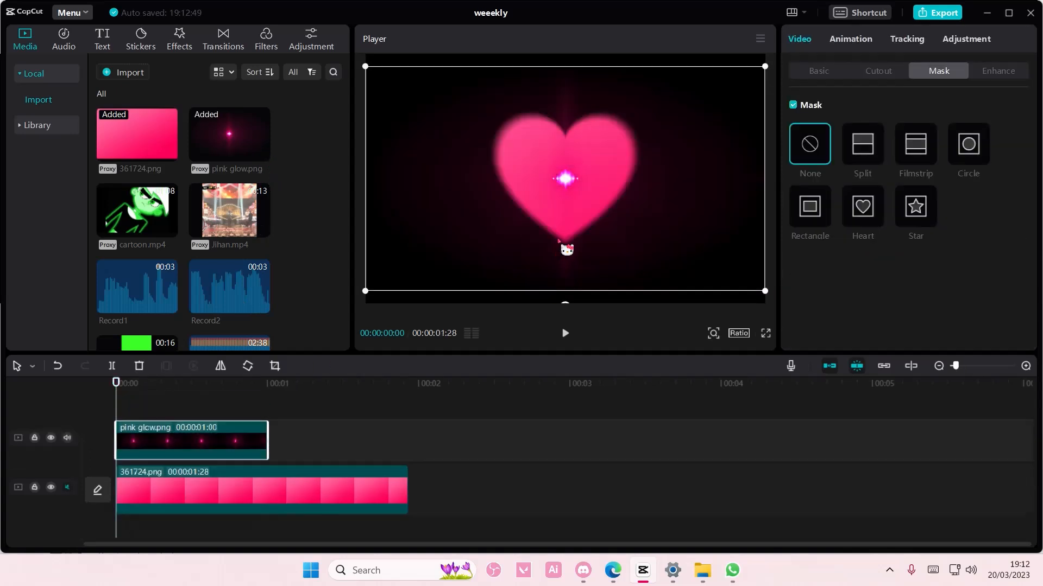
{"action": "left_click_drag", "start_coordinate": [569, 180], "coordinate": [630, 142]}
{"action": "left_click_drag", "start_coordinate": [631, 270], "coordinate": [508, 239]}
{"action": "left_click", "coordinate": [837, 71]}
{"action": "left_click_drag", "start_coordinate": [821, 143], "coordinate": [807, 141]}
{"action": "key", "text": "Delete"}
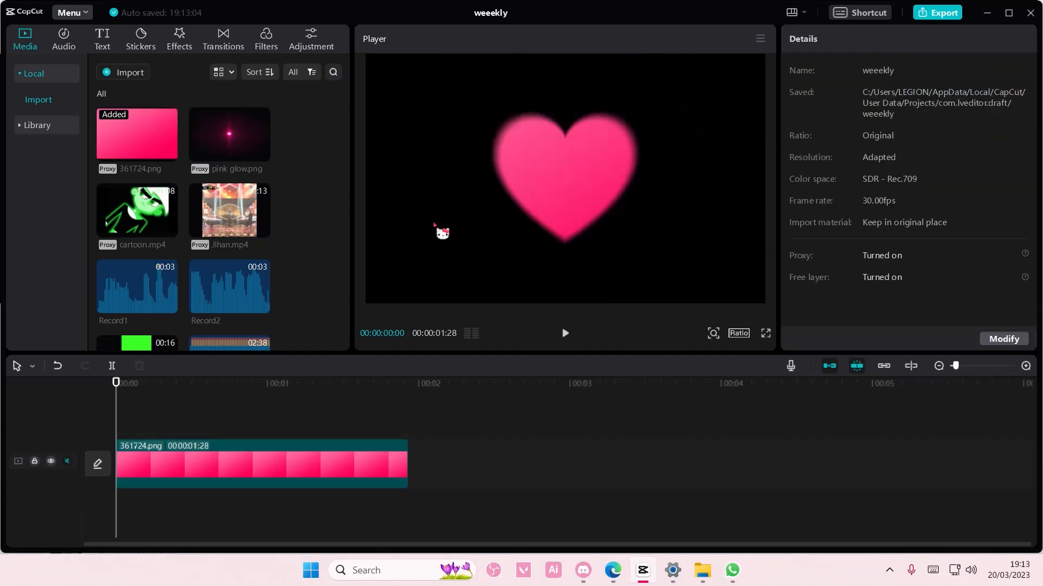
- Browse the sticker library through the Icons category and into LOVE, examining the heart designs
{"action": "scroll", "coordinate": [279, 244], "scroll_direction": "down", "scroll_amount": 4}
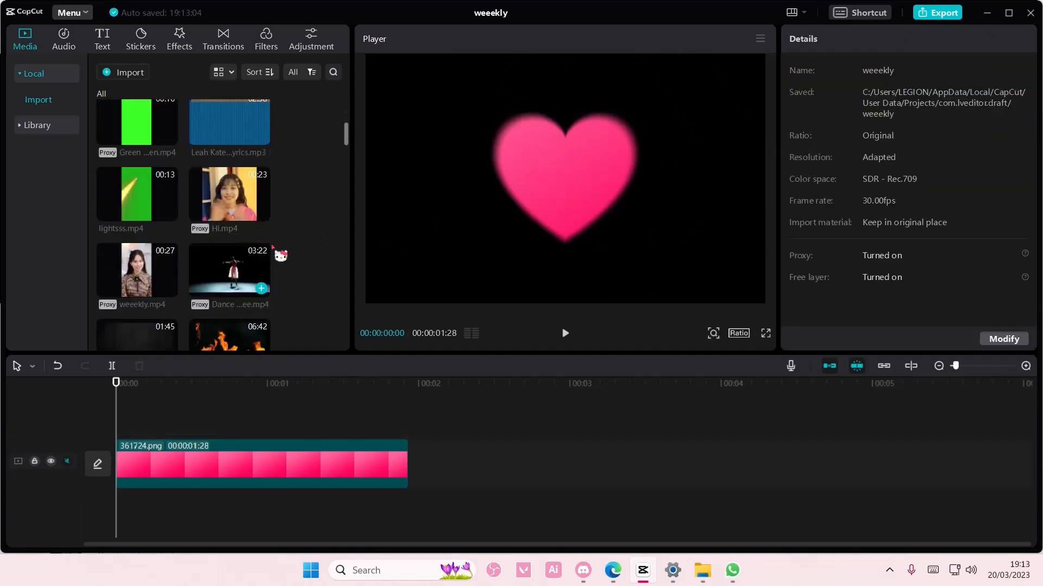
{"action": "left_click", "coordinate": [143, 38]}
{"action": "scroll", "coordinate": [173, 249], "scroll_direction": "down", "scroll_amount": 5}
{"action": "scroll", "coordinate": [178, 252], "scroll_direction": "down", "scroll_amount": 10}
{"action": "scroll", "coordinate": [190, 317], "scroll_direction": "down", "scroll_amount": 10}
{"action": "scroll", "coordinate": [190, 315], "scroll_direction": "down", "scroll_amount": 10}
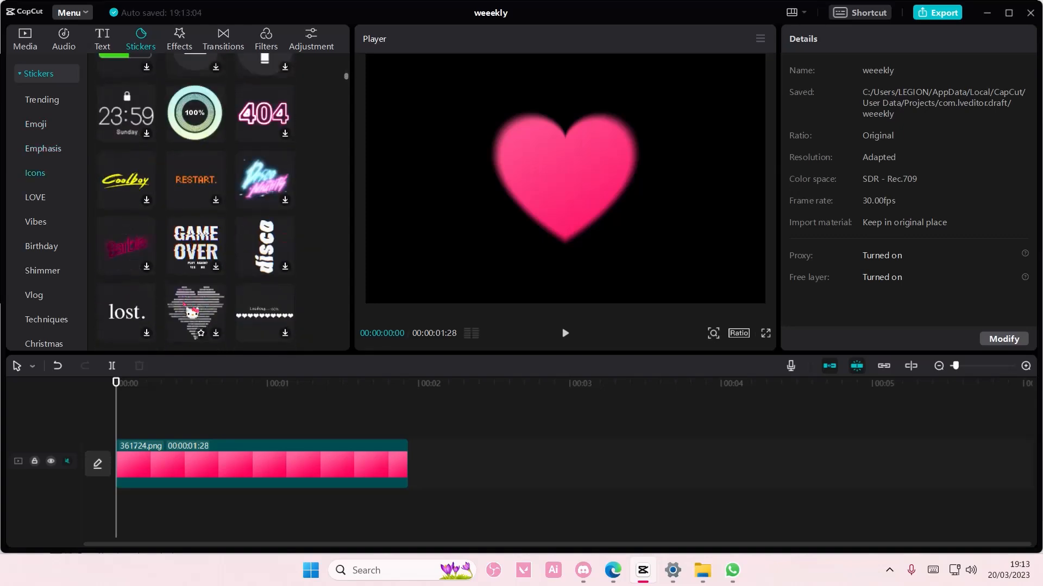
{"action": "scroll", "coordinate": [187, 308], "scroll_direction": "down", "scroll_amount": 5}
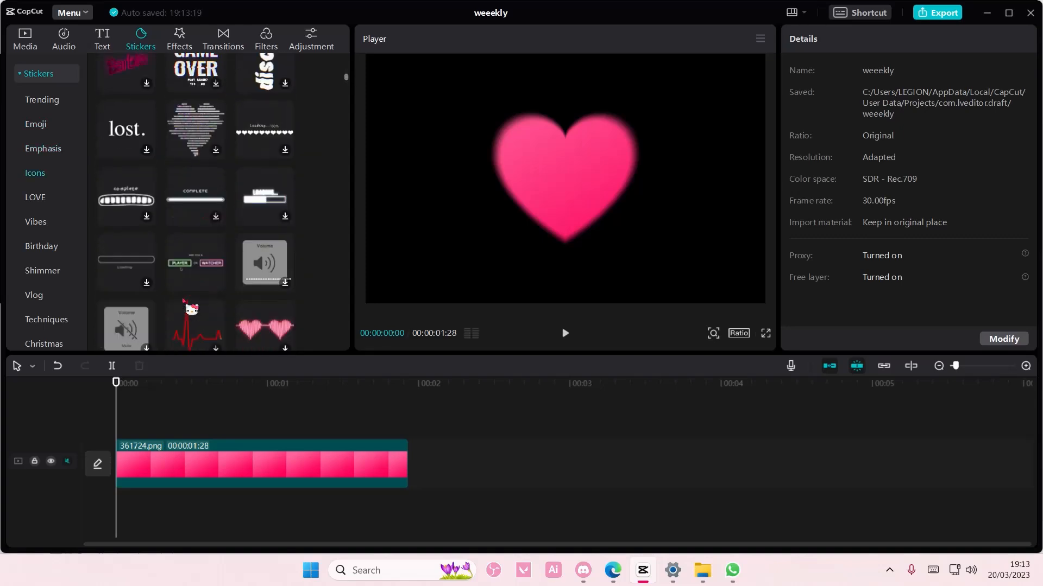
{"action": "scroll", "coordinate": [195, 207], "scroll_direction": "down", "scroll_amount": 3}
{"action": "scroll", "coordinate": [203, 206], "scroll_direction": "down", "scroll_amount": 6}
{"action": "scroll", "coordinate": [217, 223], "scroll_direction": "down", "scroll_amount": 10}
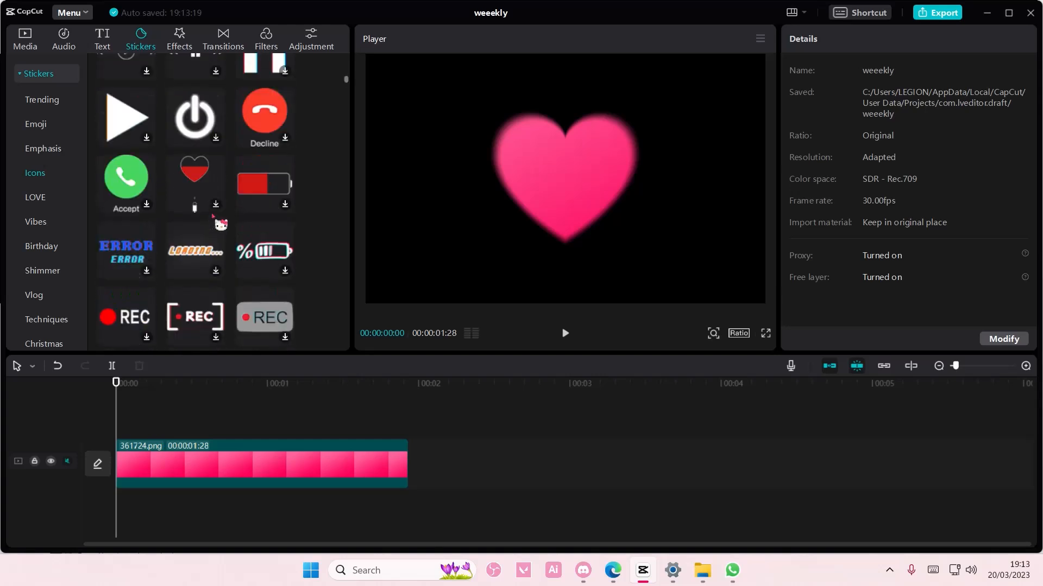
{"action": "scroll", "coordinate": [217, 220], "scroll_direction": "down", "scroll_amount": 15}
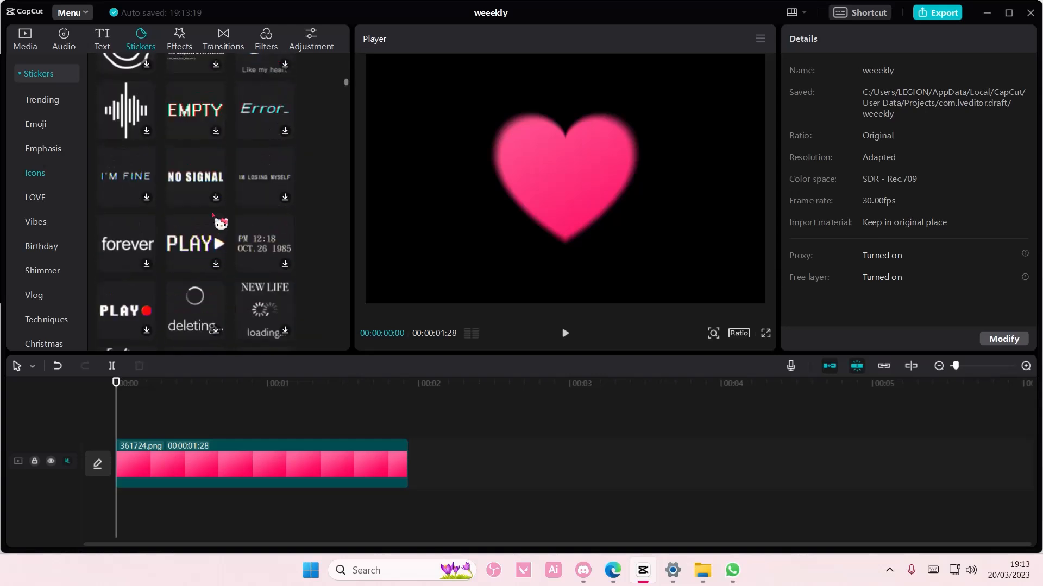
{"action": "scroll", "coordinate": [207, 228], "scroll_direction": "down", "scroll_amount": 5}
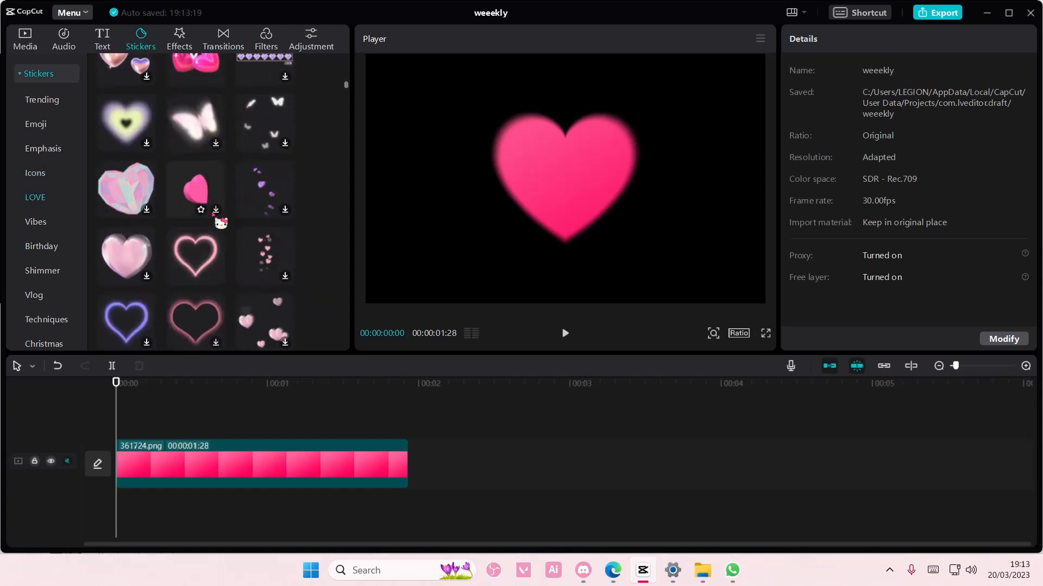
- Replace a trial pink neon heart sticker with the nested white heart outlines sticker, scaled to 98%
{"action": "left_click", "coordinate": [216, 277]}
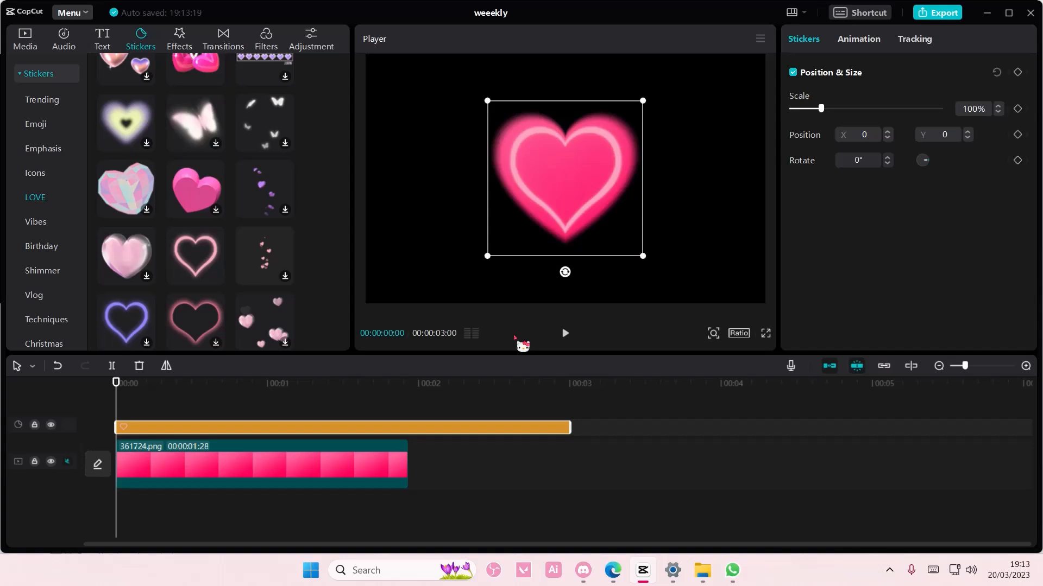
{"action": "key", "text": "Delete"}
{"action": "scroll", "coordinate": [217, 324], "scroll_direction": "down", "scroll_amount": 1}
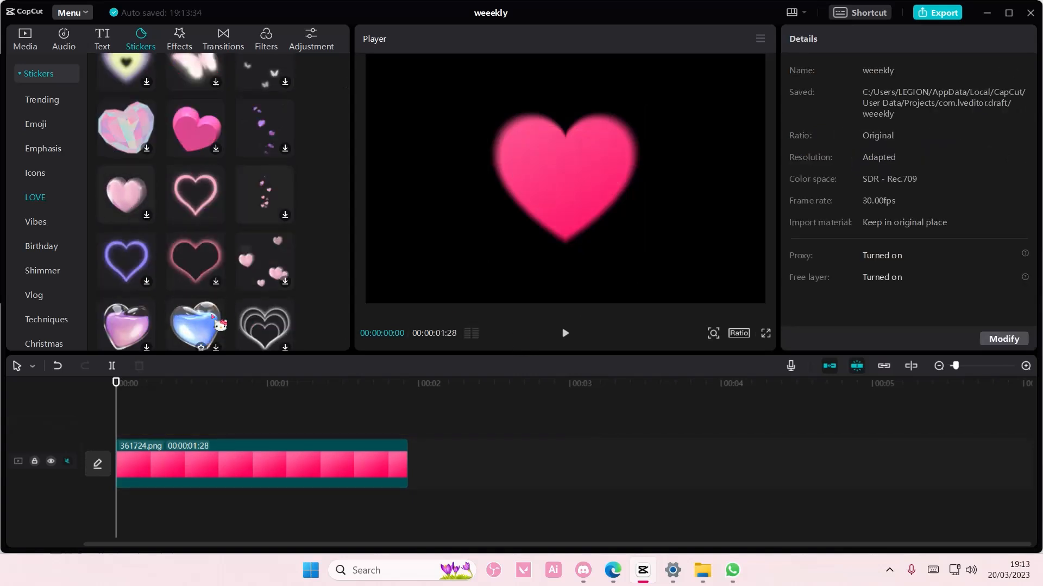
{"action": "scroll", "coordinate": [221, 325], "scroll_direction": "down", "scroll_amount": 1}
{"action": "left_click", "coordinate": [296, 295]}
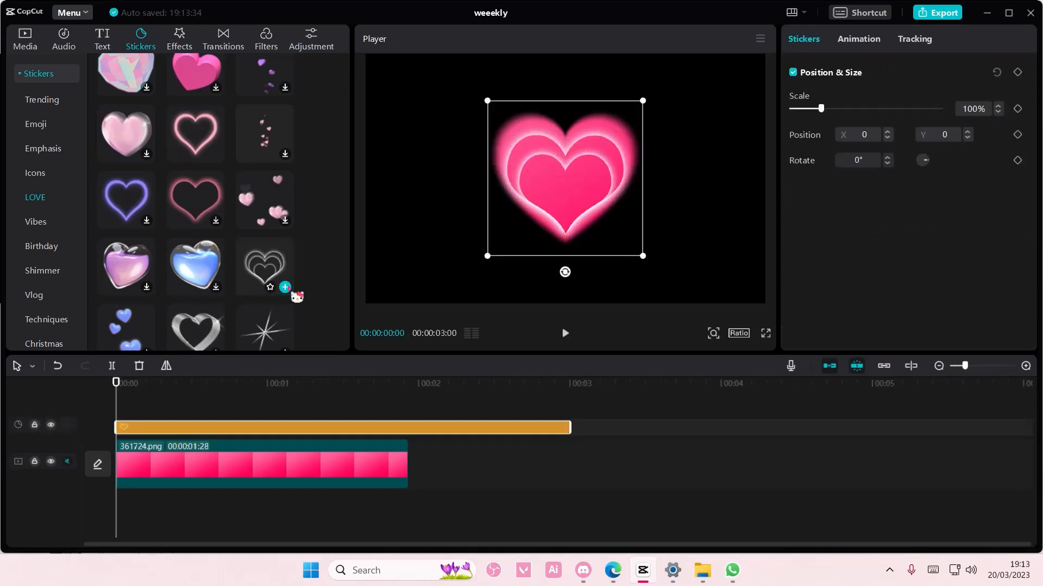
{"action": "left_click_drag", "start_coordinate": [642, 258], "coordinate": [640, 255]}
{"action": "mouse_move", "coordinate": [574, 437]}
{"action": "left_mouse_down"}
{"action": "mouse_move", "coordinate": [408, 436]}
{"action": "mouse_move", "coordinate": [575, 437]}
{"action": "left_mouse_up"}
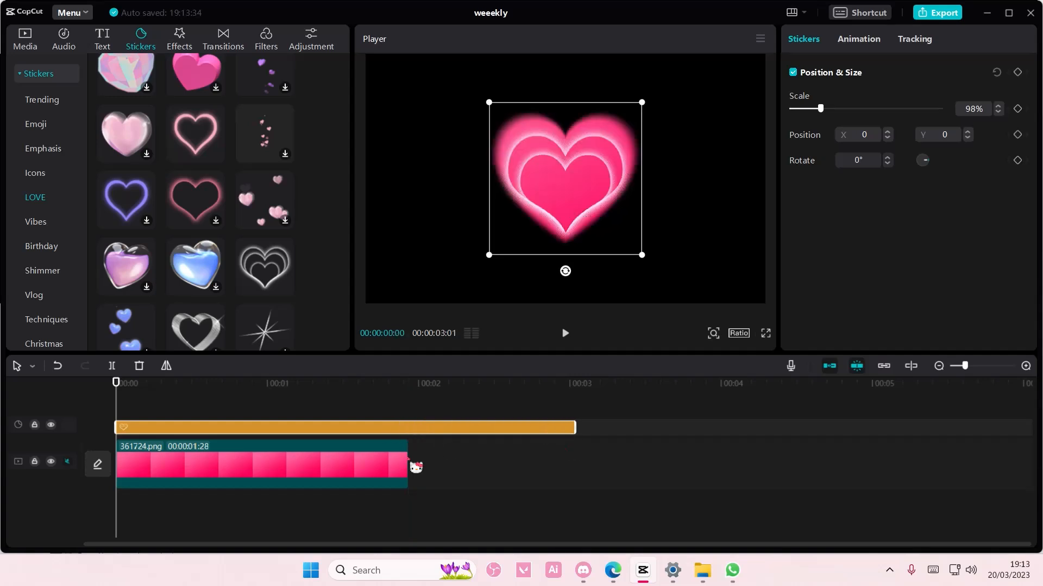
- Extend both the nested hearts sticker and the pink 361724.png clip to end at 00:00:05:00
{"action": "left_click_drag", "start_coordinate": [409, 468], "coordinate": [575, 466]}
{"action": "left_click_drag", "start_coordinate": [574, 428], "coordinate": [873, 434]}
{"action": "left_click", "coordinate": [716, 442]}
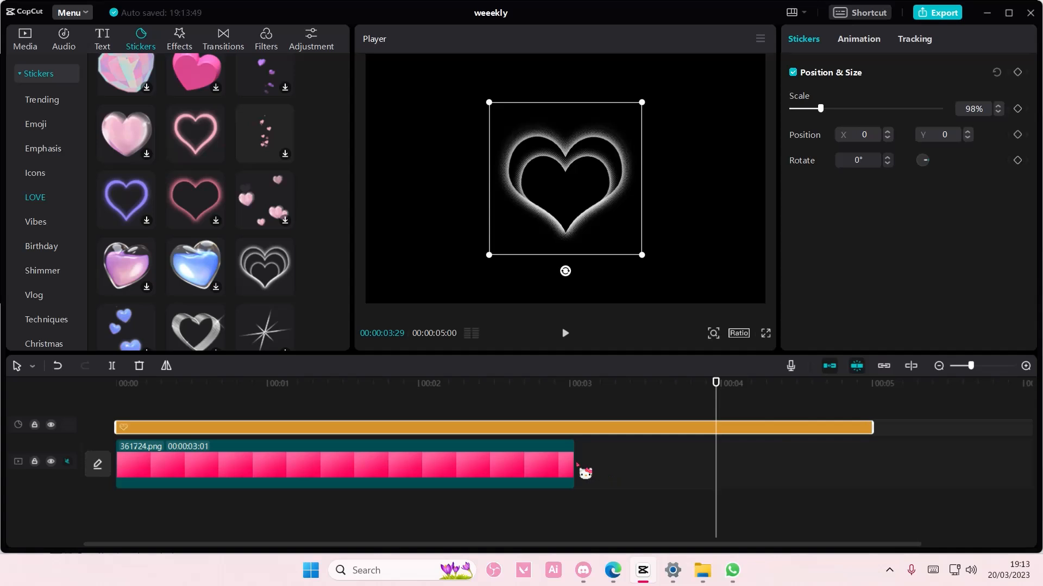
{"action": "left_click", "coordinate": [577, 468]}
{"action": "left_click_drag", "start_coordinate": [575, 466], "coordinate": [740, 433]}
{"action": "left_click", "coordinate": [892, 472]}
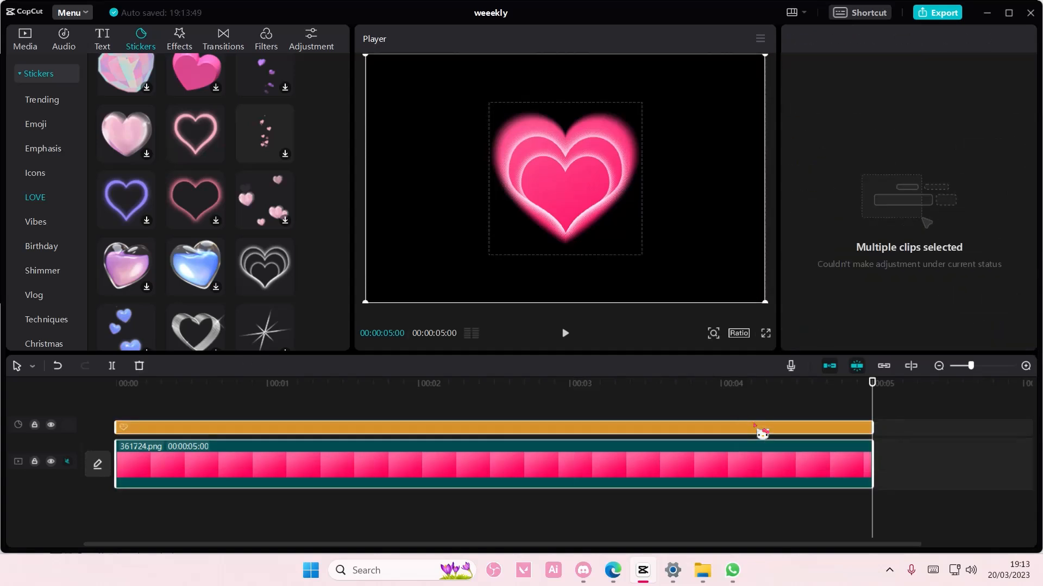
- Scale down the nested hearts sticker to fit inside the pink heart and select both timeline clips
{"action": "left_click", "coordinate": [756, 429]}
{"action": "left_click_drag", "start_coordinate": [644, 256], "coordinate": [627, 240]}
{"action": "left_click_drag", "start_coordinate": [912, 478], "coordinate": [680, 429]}
{"action": "right_click", "coordinate": [733, 465]}
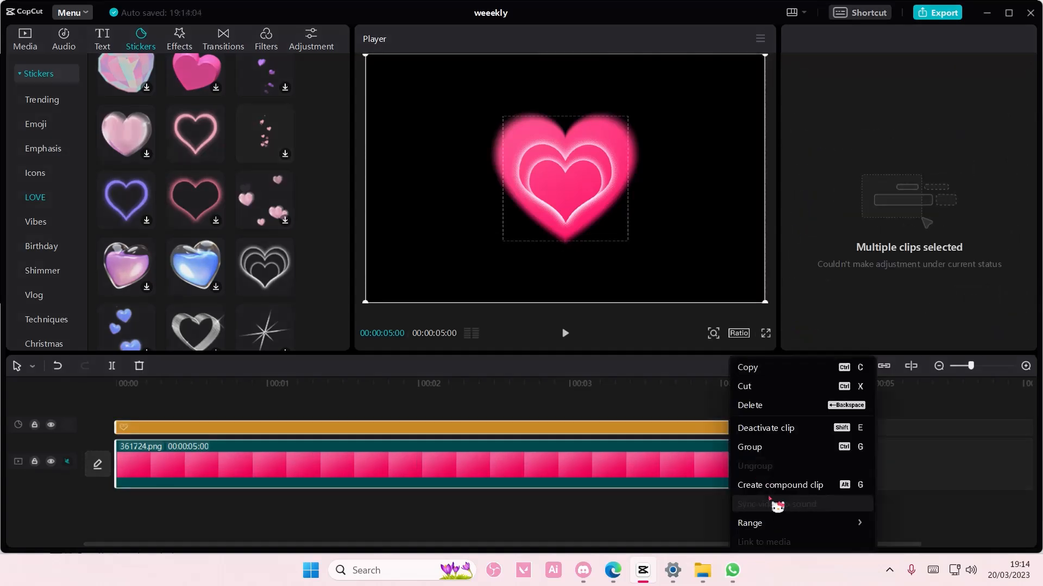
{"action": "left_click", "coordinate": [539, 396]}
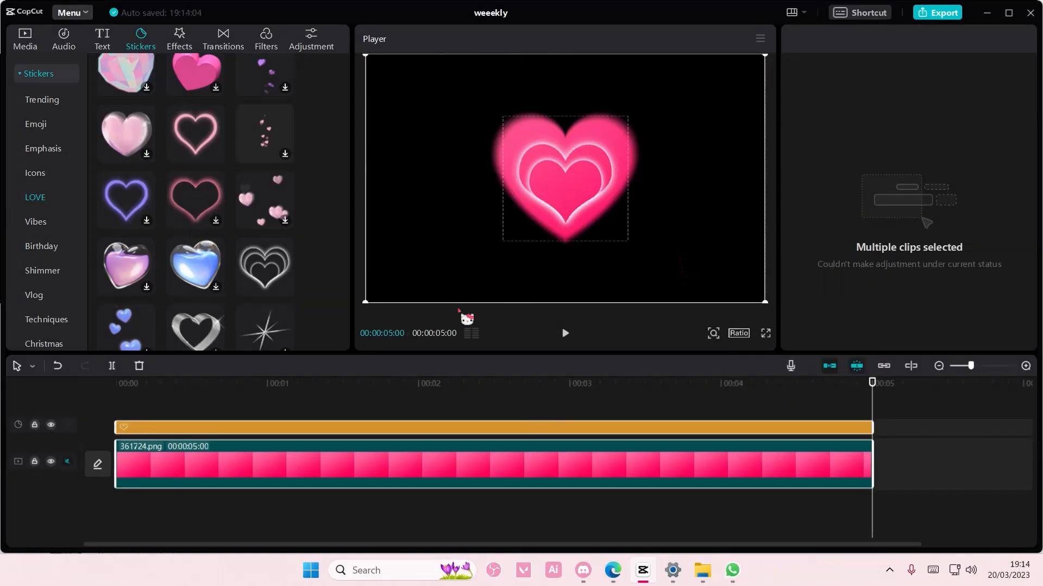
- Add the blurred cream heart sticker from the LOVE category and move it to the timeline start on its own upper track
{"action": "scroll", "coordinate": [260, 261], "scroll_direction": "down", "scroll_amount": 2}
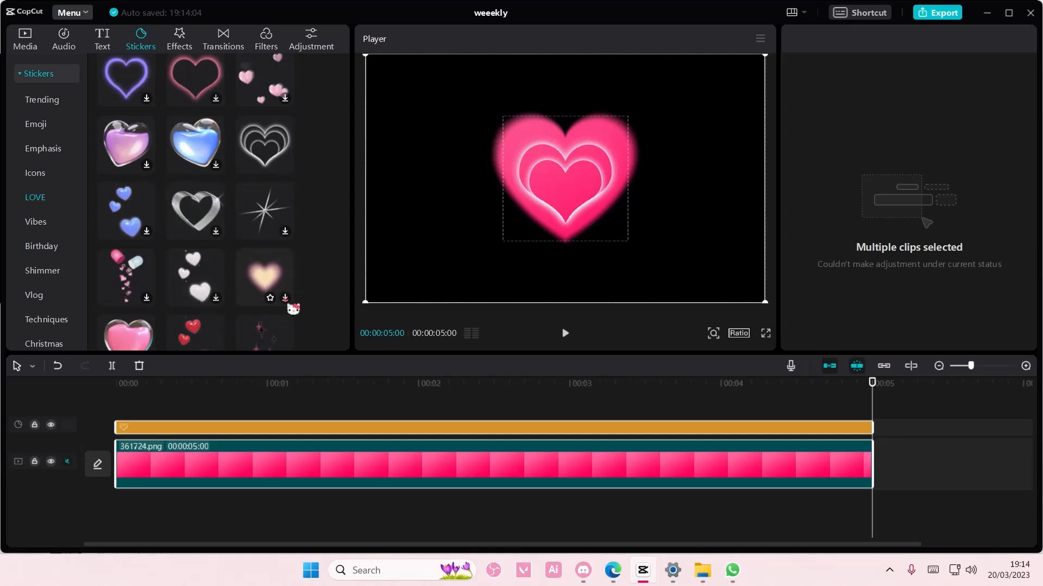
{"action": "left_click", "coordinate": [282, 297]}
{"action": "left_click", "coordinate": [285, 297]}
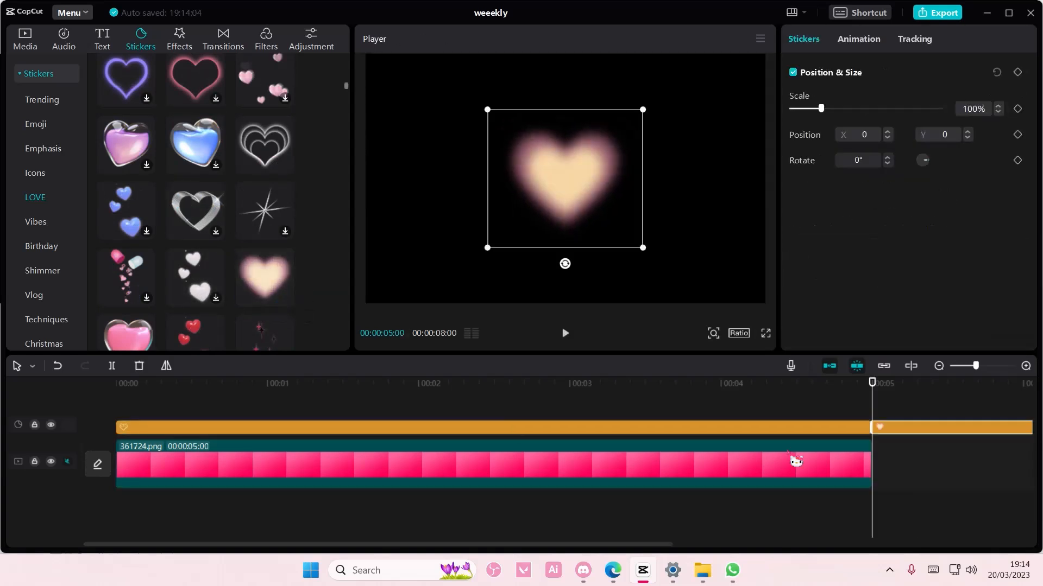
{"action": "left_click_drag", "start_coordinate": [929, 429], "coordinate": [251, 449]}
{"action": "left_click", "coordinate": [244, 445]}
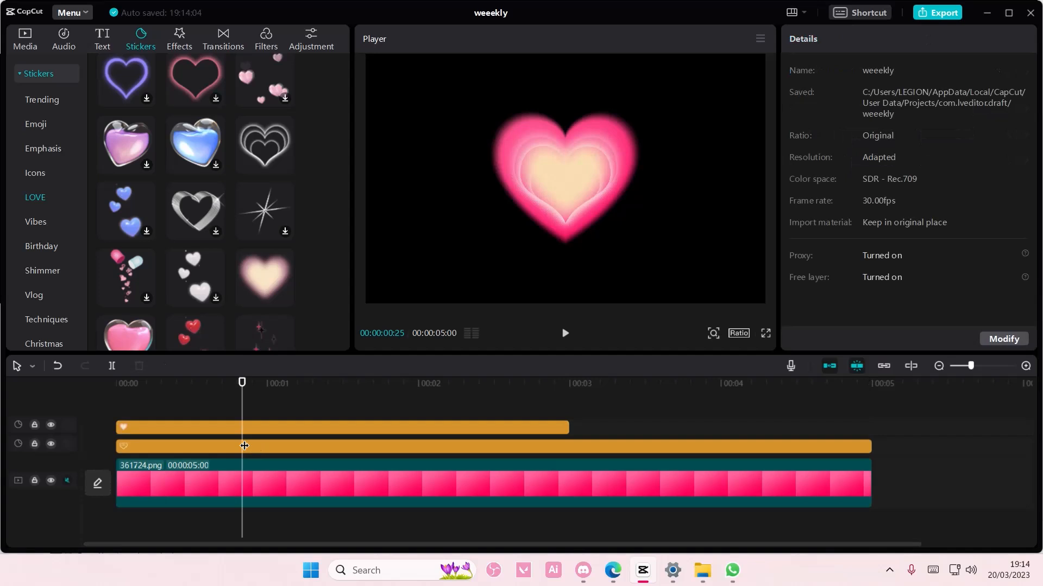
- Delete the nested hearts sticker and extend the cream heart sticker to end at 00:00:05:00
{"action": "left_click", "coordinate": [258, 445]}
{"action": "key", "text": "Delete"}
{"action": "left_click", "coordinate": [505, 428]}
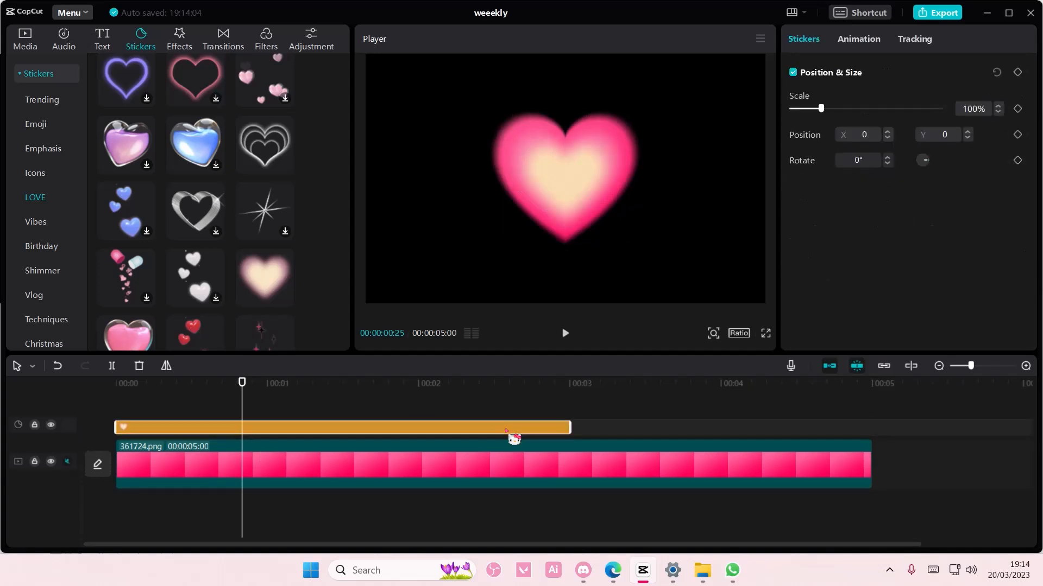
{"action": "left_click_drag", "start_coordinate": [579, 427], "coordinate": [862, 435]}
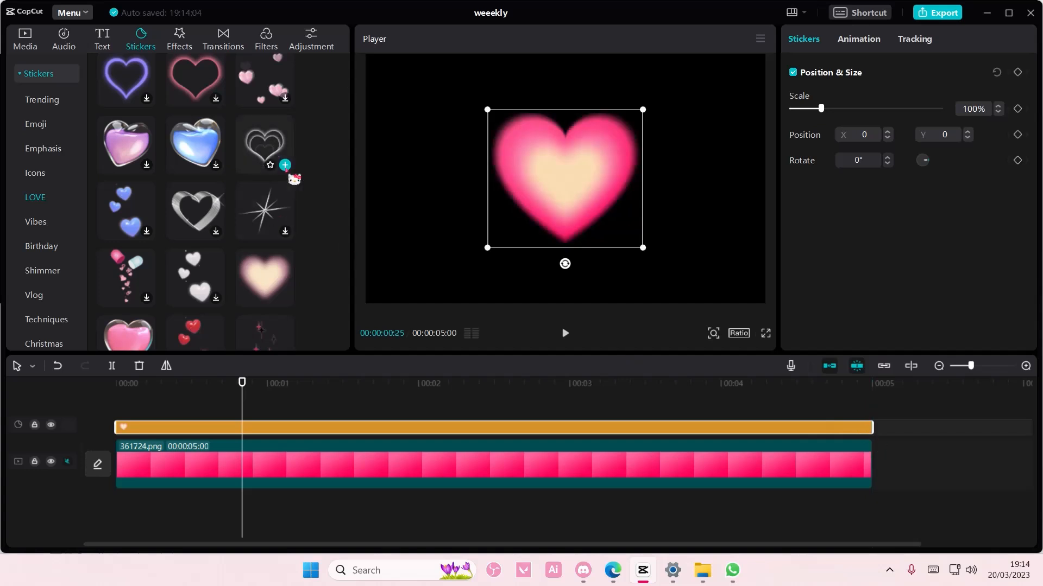
- Add the nested white hearts sticker above the cream heart, spanning from the timeline start to 00:00:05:00
{"action": "left_click", "coordinate": [280, 163]}
{"action": "left_click_drag", "start_coordinate": [241, 427], "coordinate": [115, 427]}
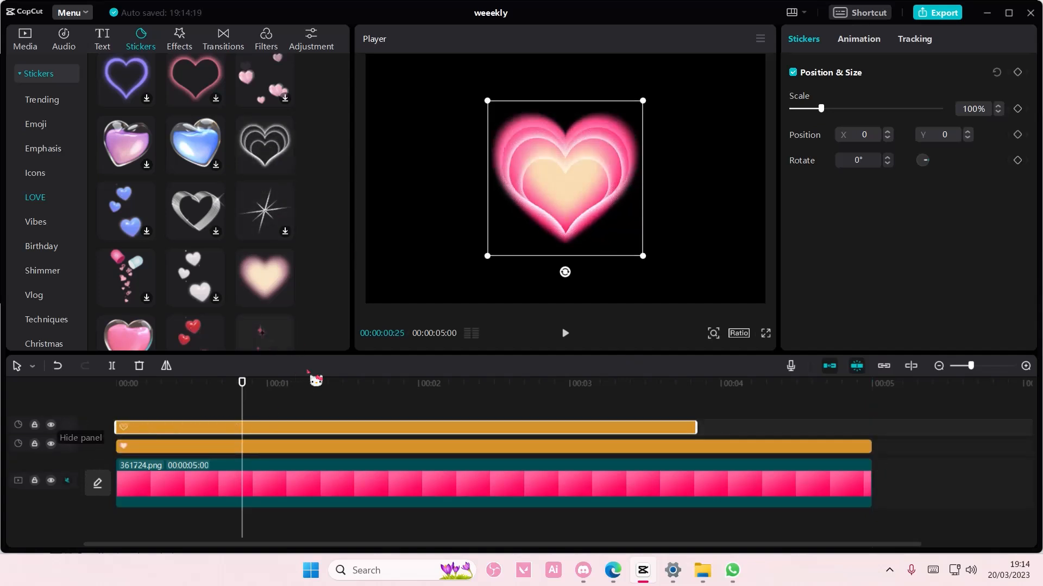
{"action": "left_click_drag", "start_coordinate": [692, 423], "coordinate": [872, 427]}
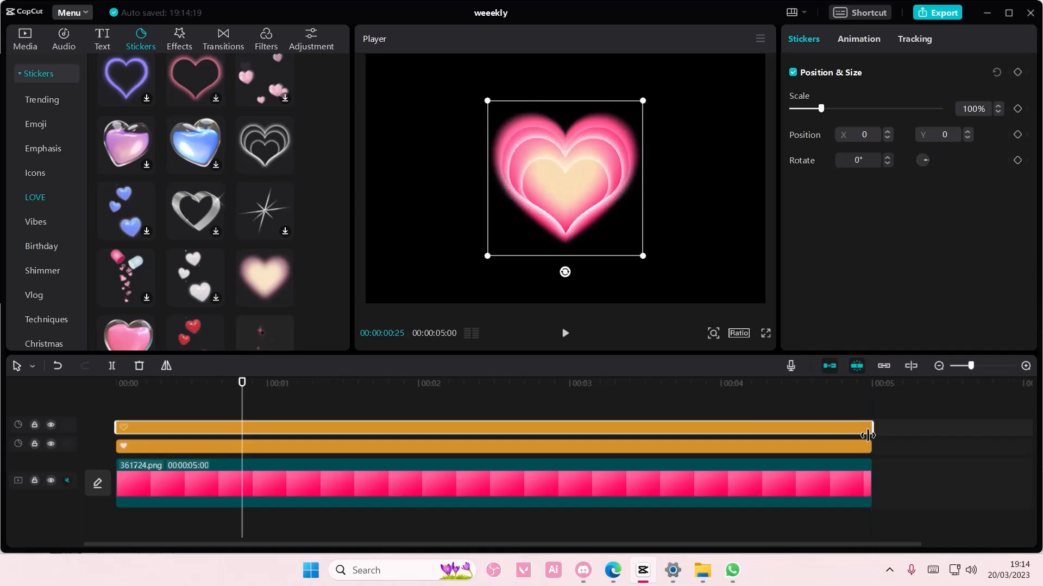
- Combine the pink clip and both heart stickers into one compound clip
{"action": "scroll", "coordinate": [326, 296], "scroll_direction": "down", "scroll_amount": 10}
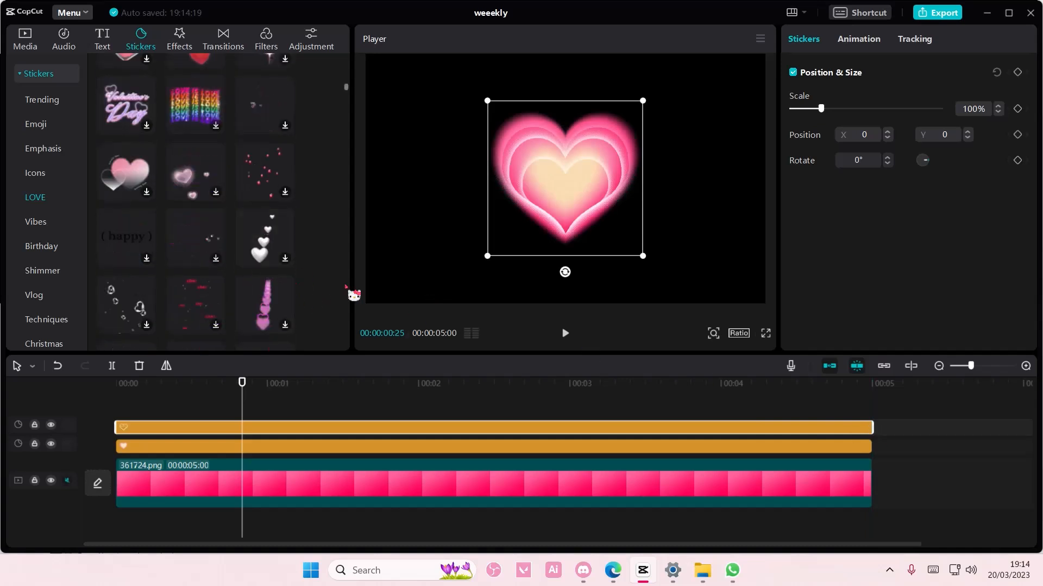
{"action": "left_click_drag", "start_coordinate": [909, 486], "coordinate": [663, 418]}
{"action": "right_click", "coordinate": [718, 473]}
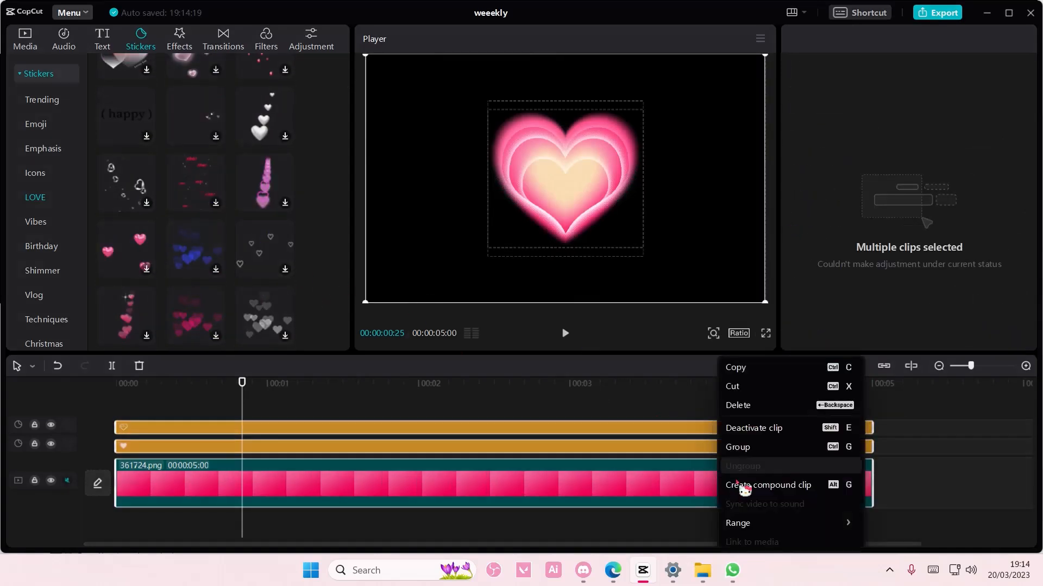
{"action": "left_click", "coordinate": [776, 487]}
- Add position and size keyframes at the compound clip's start, and set its scale to 131% at 00:00:00:05
{"action": "left_click_drag", "start_coordinate": [239, 389], "coordinate": [83, 400]}
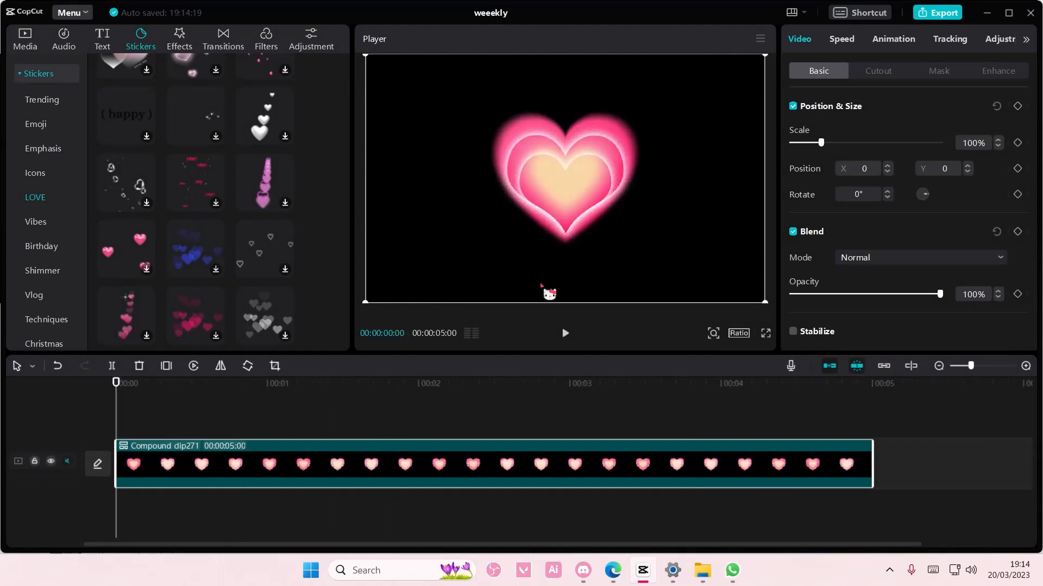
{"action": "left_click", "coordinate": [1018, 107]}
{"action": "left_click_drag", "start_coordinate": [118, 402], "coordinate": [141, 403]}
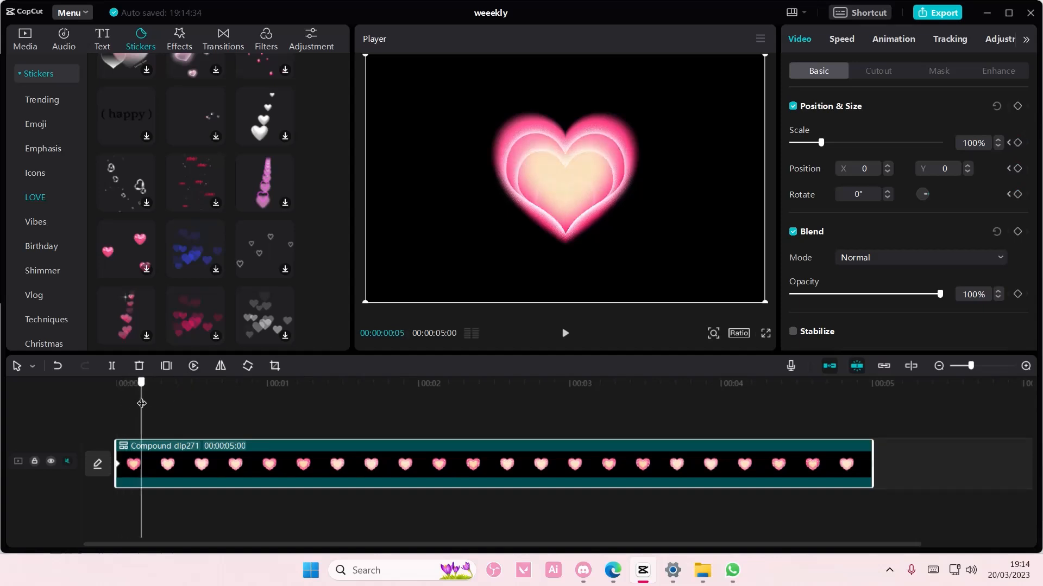
{"action": "left_click_drag", "start_coordinate": [836, 154], "coordinate": [840, 155]}
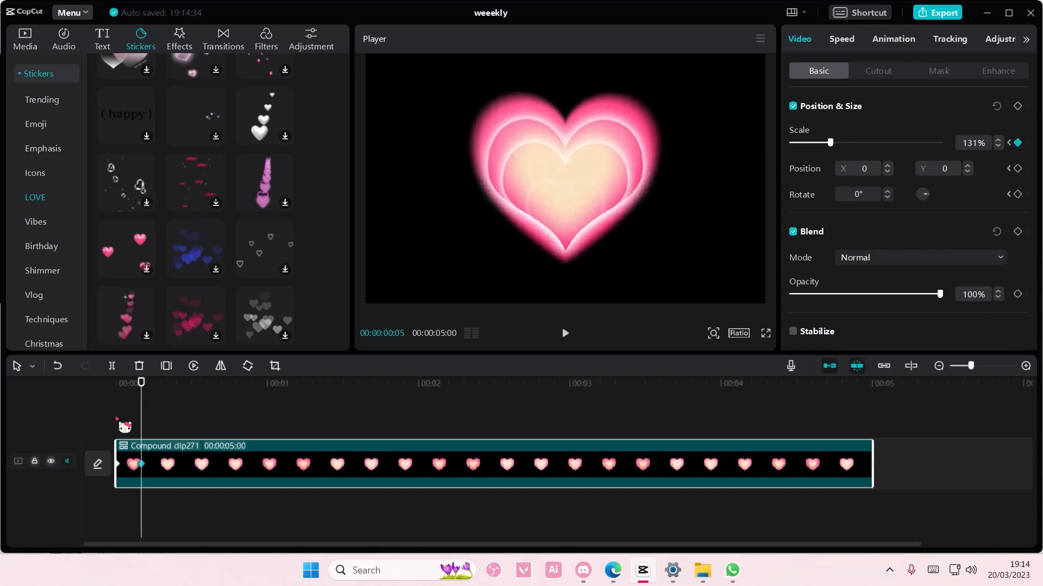
- Keyframe the compound clip's scale to 100% at 00:00:00:10 and 130% at 00:00:00:16
{"action": "left_click_drag", "start_coordinate": [140, 426], "coordinate": [164, 425]}
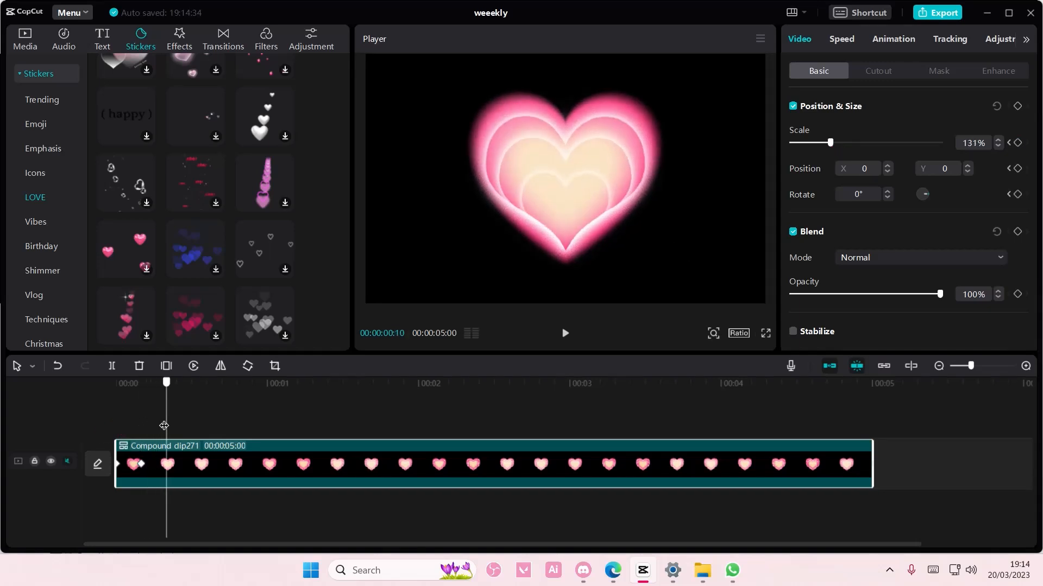
{"action": "left_click", "coordinate": [821, 142]}
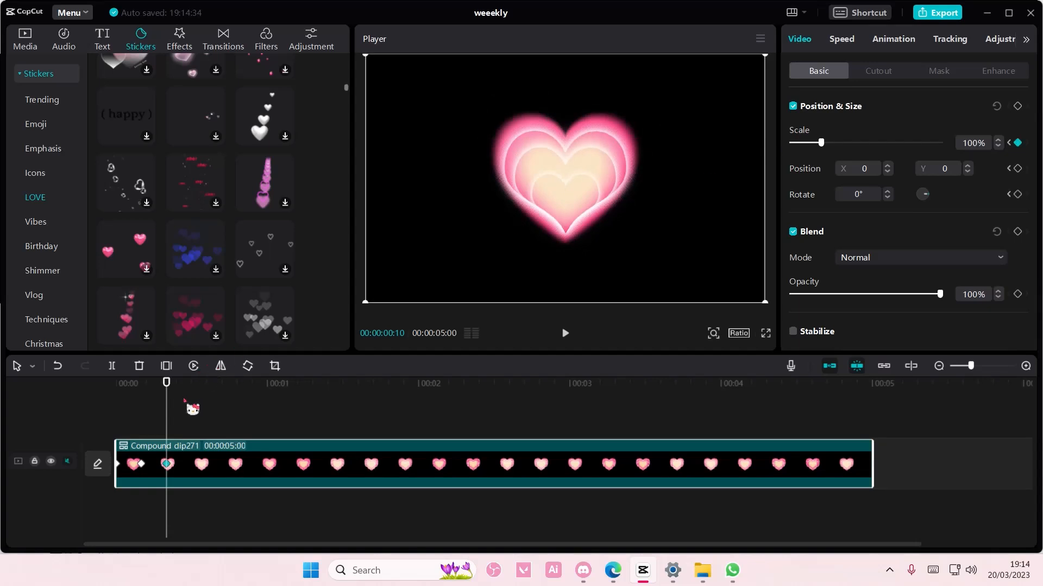
{"action": "left_click_drag", "start_coordinate": [181, 407], "coordinate": [205, 402]}
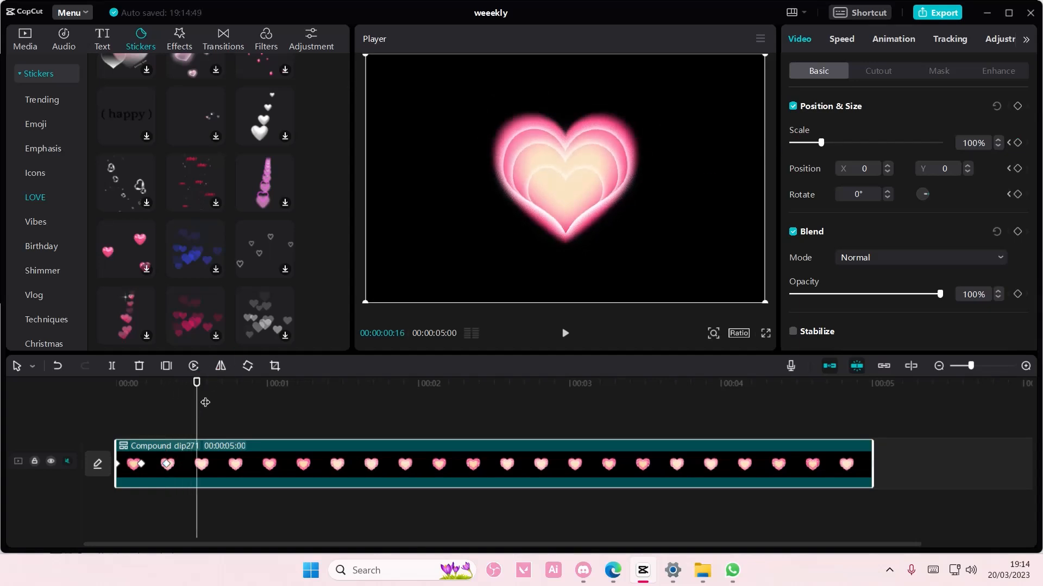
{"action": "left_click", "coordinate": [830, 144]}
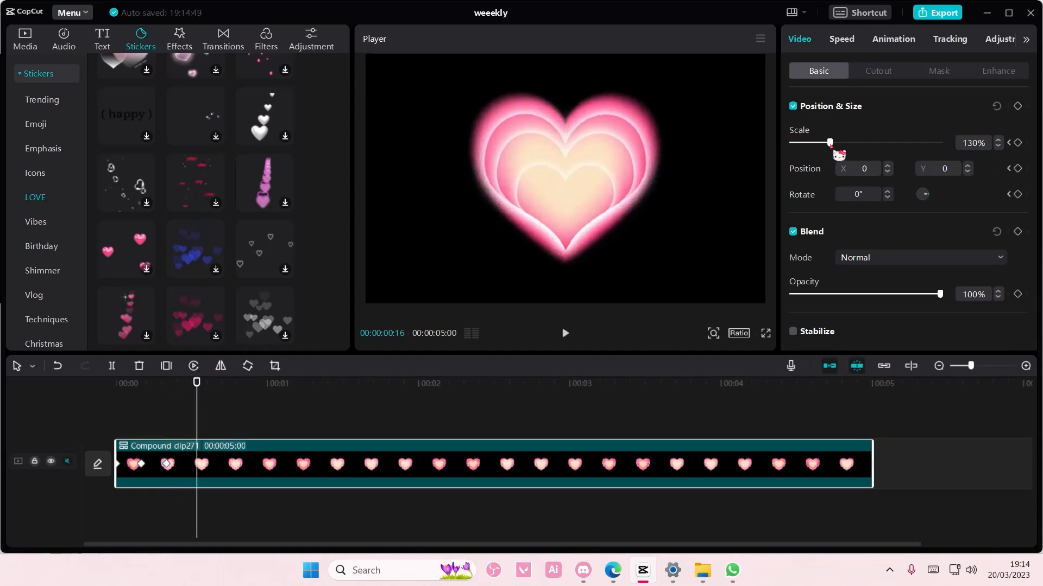
{"action": "left_click_drag", "start_coordinate": [830, 144], "coordinate": [831, 144]}
- Continue the pulse with scale keyframes of 100% shortly before one second, 135% at 00:00:01:01 and 100% at 00:00:01:12
{"action": "mouse_move", "coordinate": [197, 423]}
{"action": "left_mouse_down"}
{"action": "mouse_move", "coordinate": [237, 426]}
{"action": "mouse_move", "coordinate": [270, 412]}
{"action": "left_mouse_up"}
{"action": "left_click", "coordinate": [821, 142]}
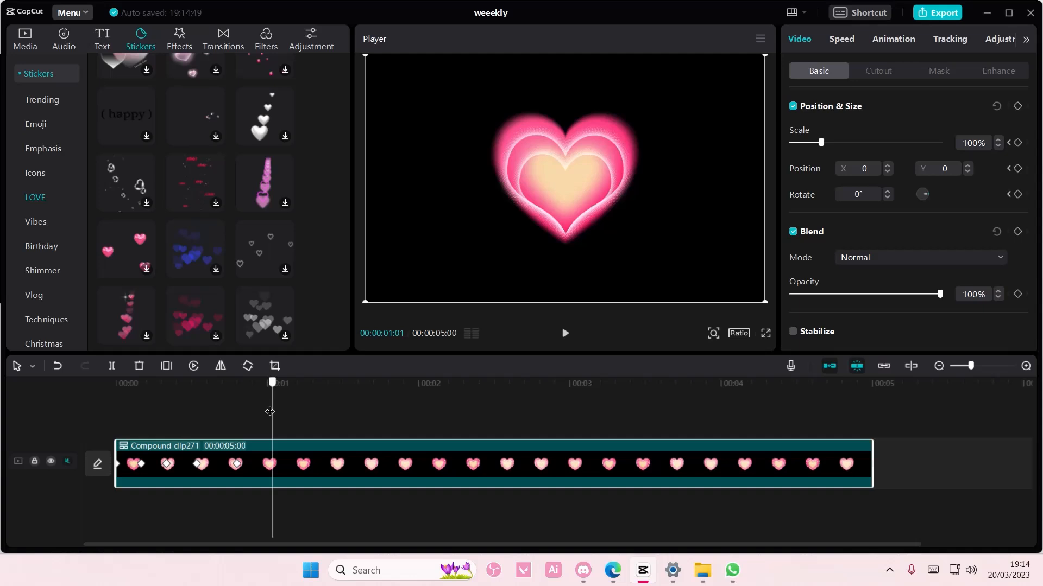
{"action": "left_click_drag", "start_coordinate": [830, 145], "coordinate": [838, 145]}
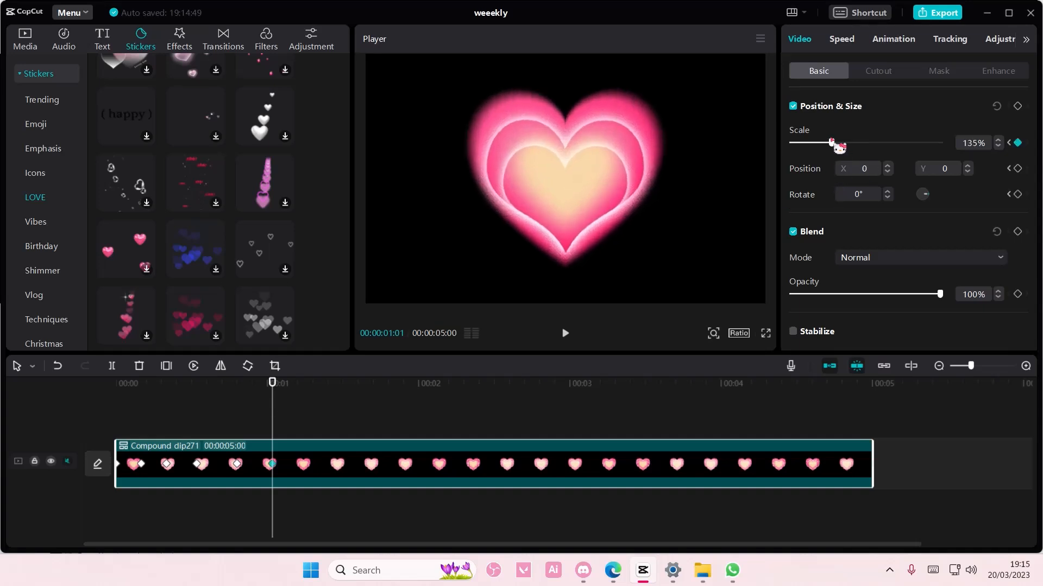
{"action": "left_click_drag", "start_coordinate": [276, 398], "coordinate": [324, 402]}
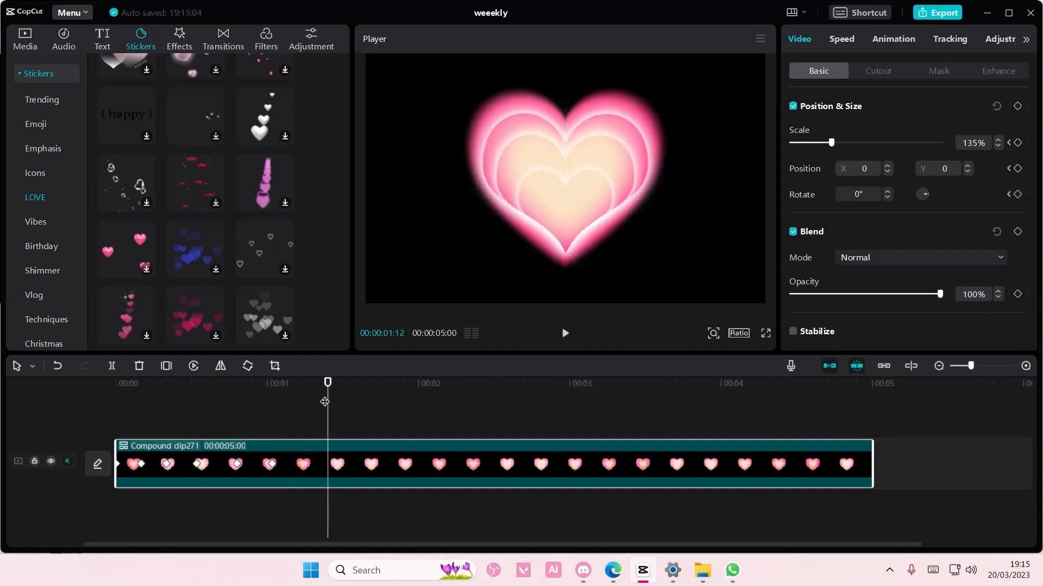
{"action": "left_click_drag", "start_coordinate": [830, 142], "coordinate": [798, 135]}
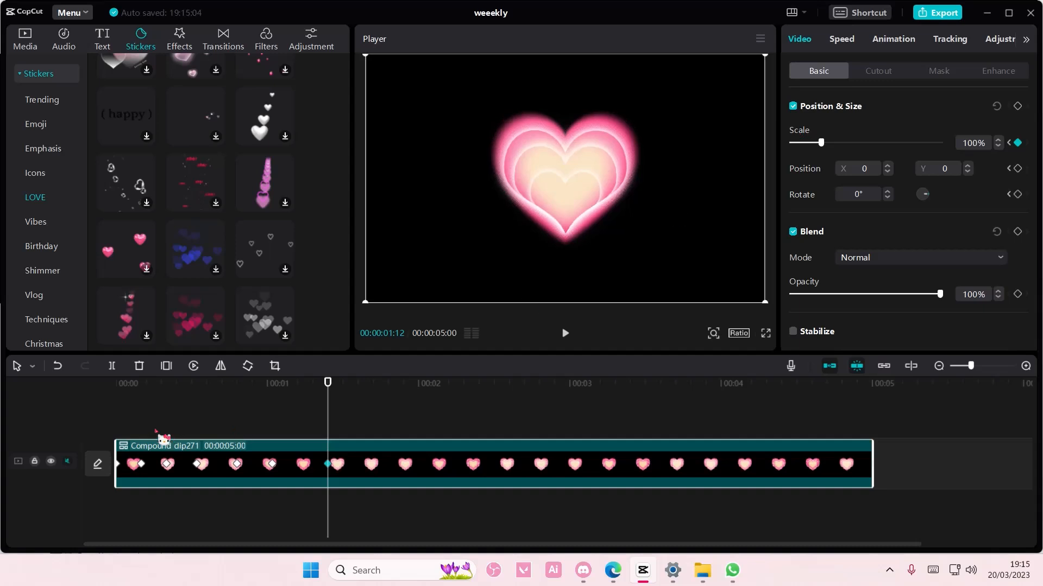
- Play the heart's scale animation from the timeline start to check the pulsing, and stop playback
{"action": "left_click", "coordinate": [143, 433]}
{"action": "left_click_drag", "start_coordinate": [141, 424], "coordinate": [99, 422]}
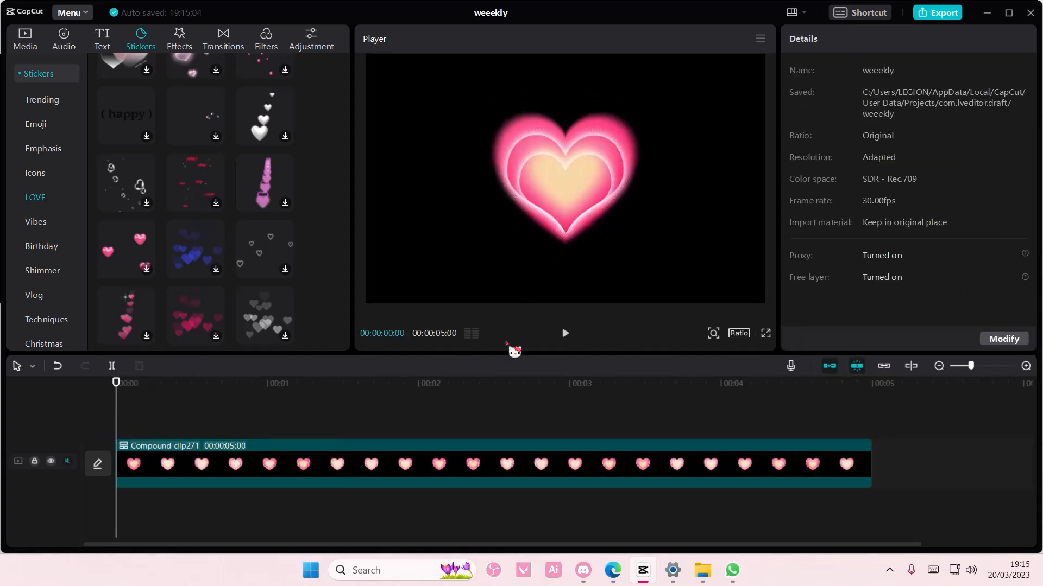
{"action": "left_click", "coordinate": [565, 334]}
{"action": "left_click", "coordinate": [564, 334]}
- Keyframe the compound clip's scale to 131% at 00:00:01:23 and 100% at 00:00:02:05
{"action": "left_click", "coordinate": [390, 445]}
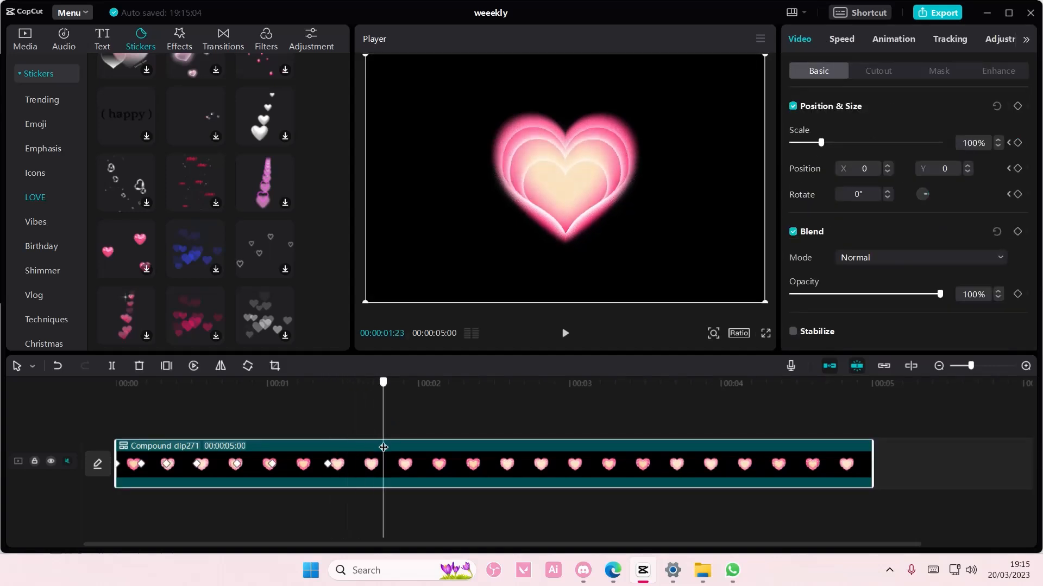
{"action": "left_click_drag", "start_coordinate": [820, 142], "coordinate": [829, 143]}
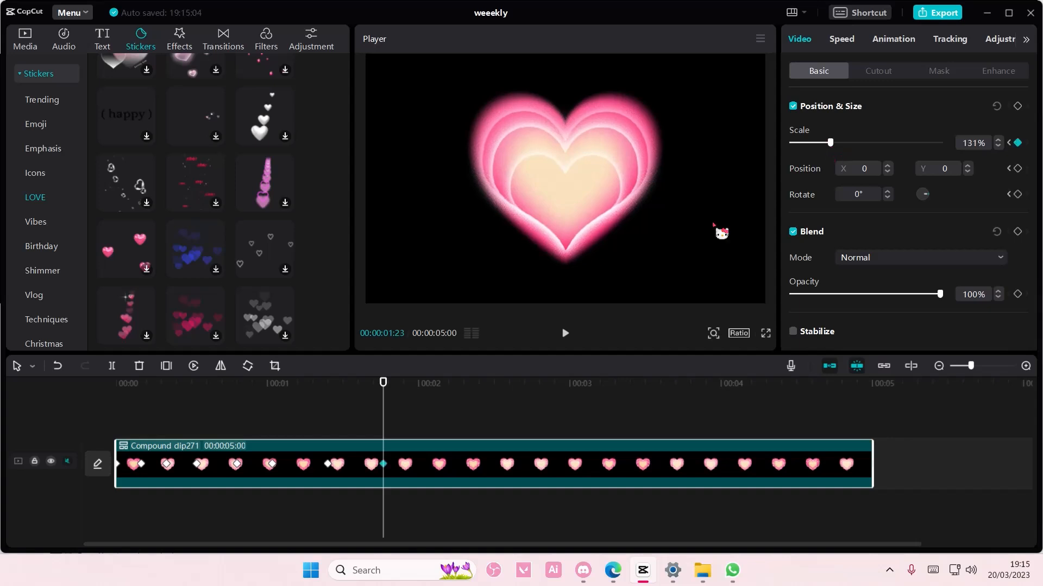
{"action": "left_click_drag", "start_coordinate": [388, 408], "coordinate": [444, 410]}
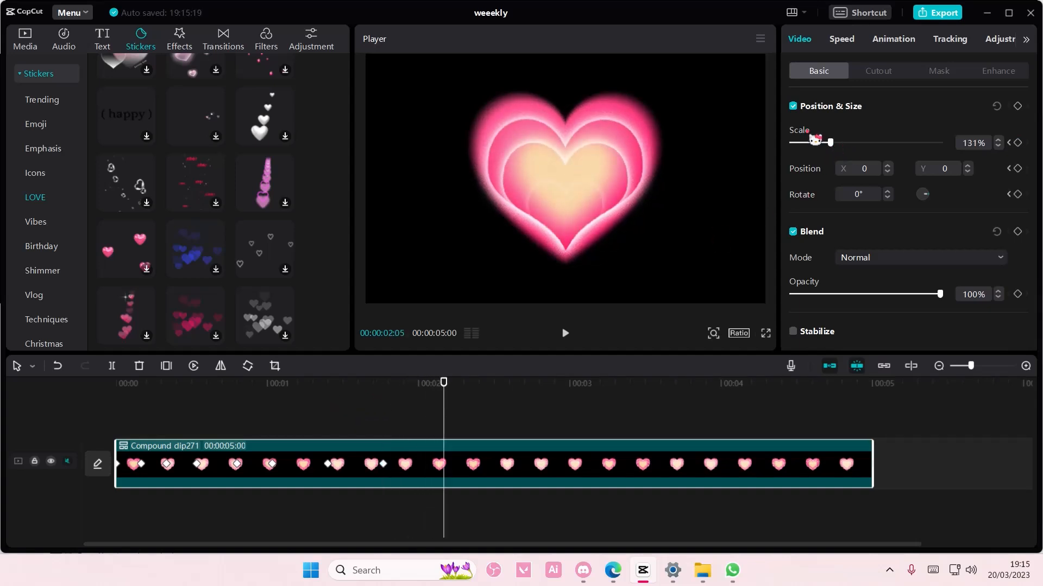
{"action": "left_click_drag", "start_coordinate": [808, 135], "coordinate": [820, 142]}
- Set the compound clip's scale to 135% at 00:00:02:18 as another keyframe
{"action": "left_click_drag", "start_coordinate": [446, 399], "coordinate": [510, 406]}
{"action": "left_click_drag", "start_coordinate": [821, 142], "coordinate": [828, 144]}
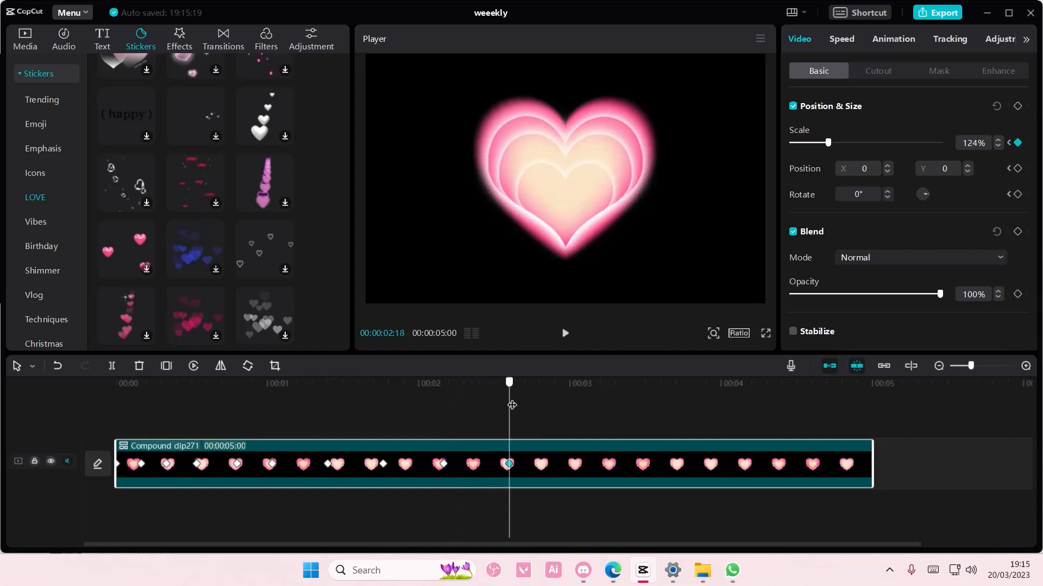
{"action": "left_click_drag", "start_coordinate": [829, 145], "coordinate": [832, 144]}
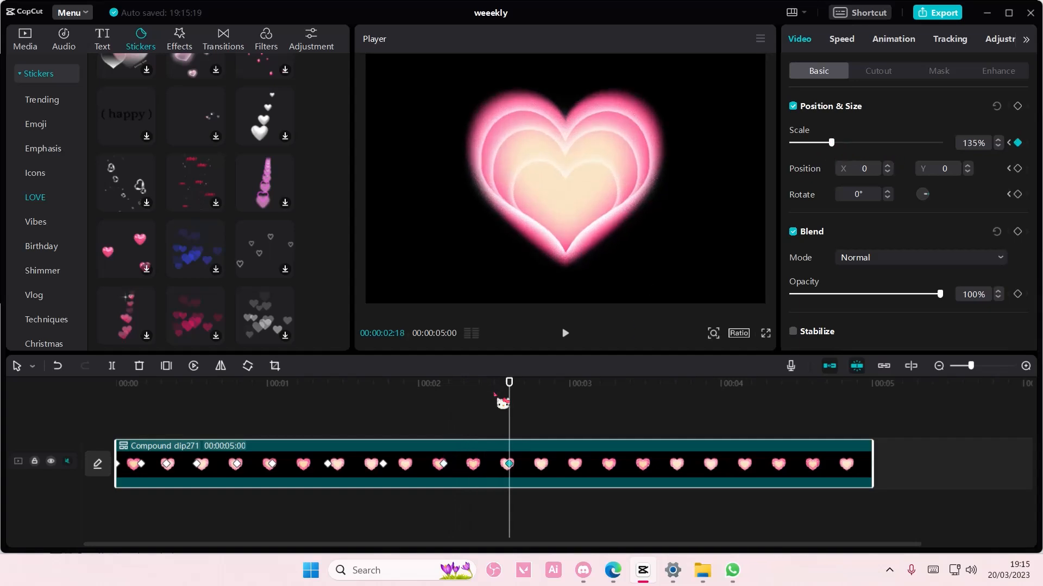
- Preview the extended pulsing heart animation from the start of the timeline
{"action": "left_click_drag", "start_coordinate": [508, 402], "coordinate": [86, 400]}
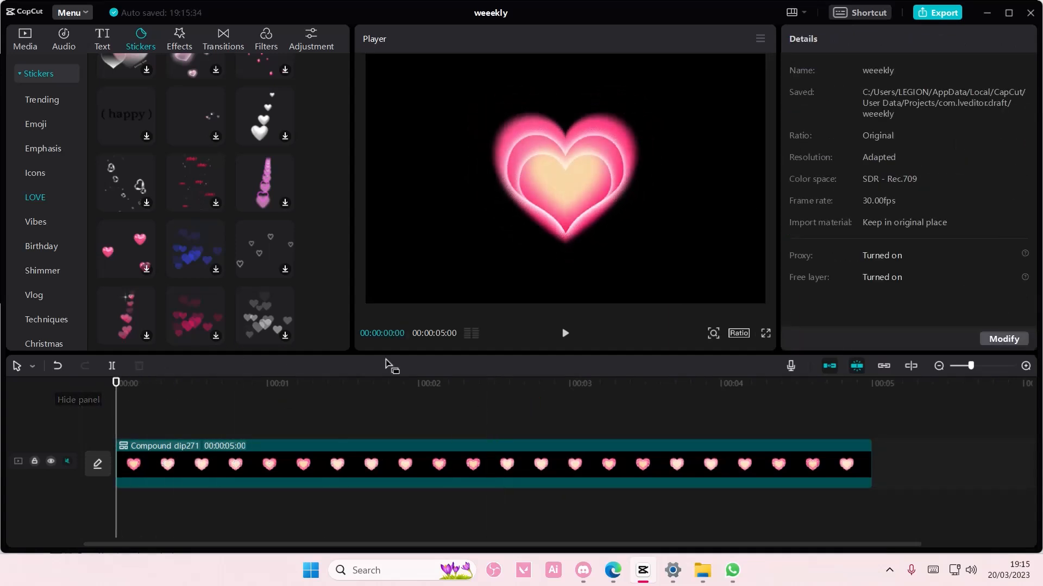
{"action": "left_click", "coordinate": [565, 334]}
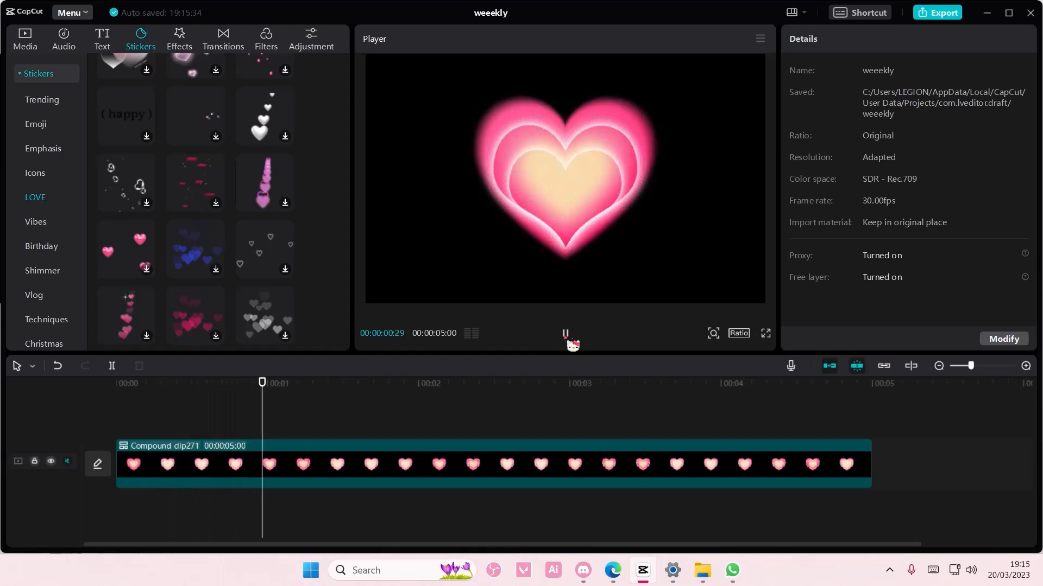